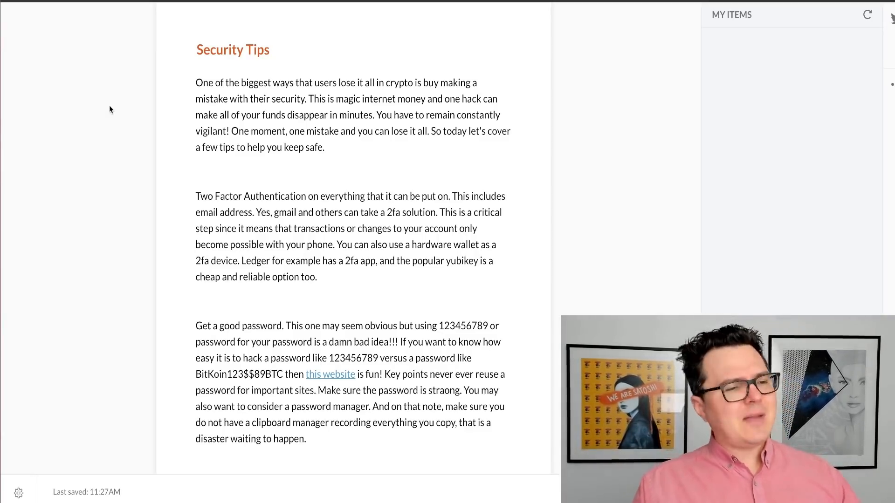
scroll(307, 147, down, 2)
scroll(361, 161, down, 2)
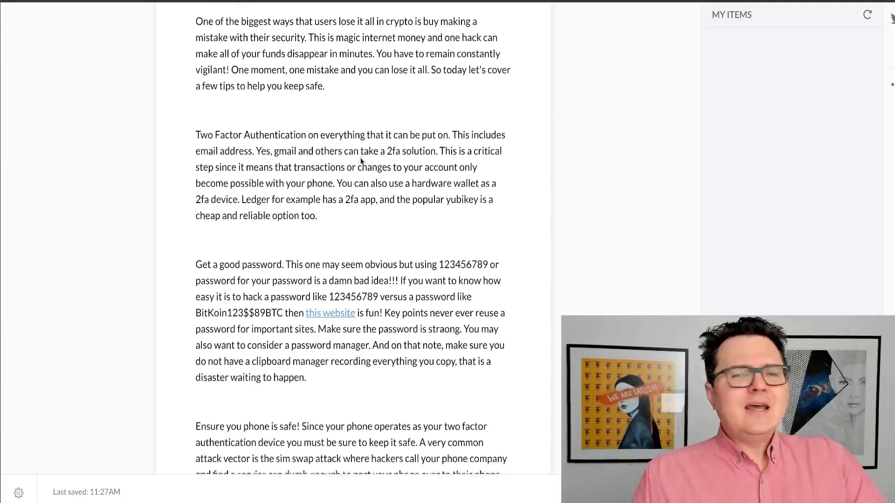
scroll(361, 161, down, 1)
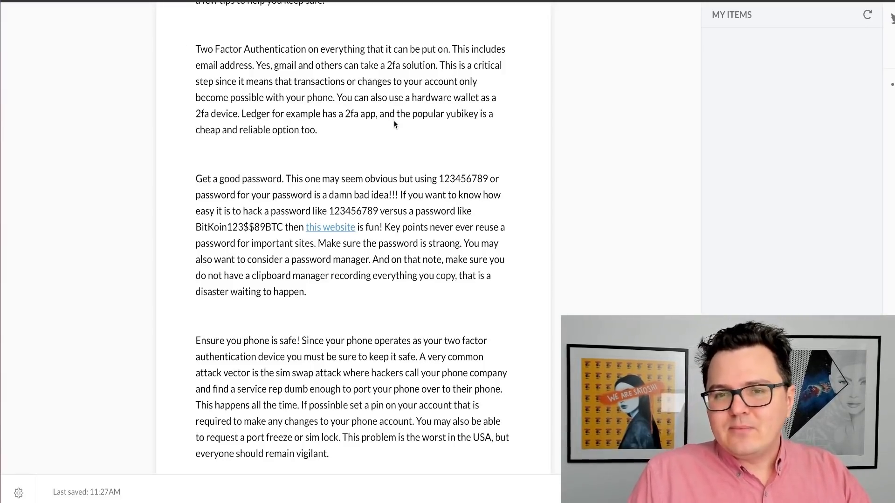
scroll(447, 154, down, 1)
scroll(448, 157, down, 1)
scroll(450, 161, down, 2)
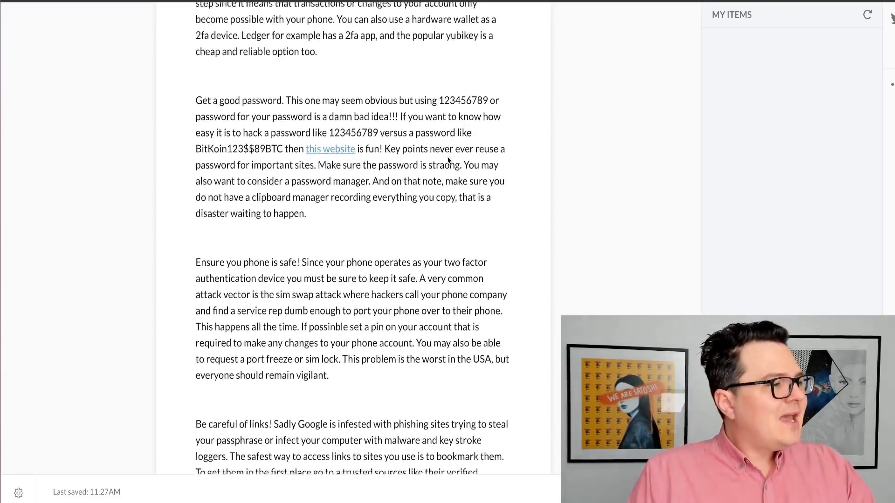
scroll(449, 160, down, 2)
scroll(450, 160, down, 1)
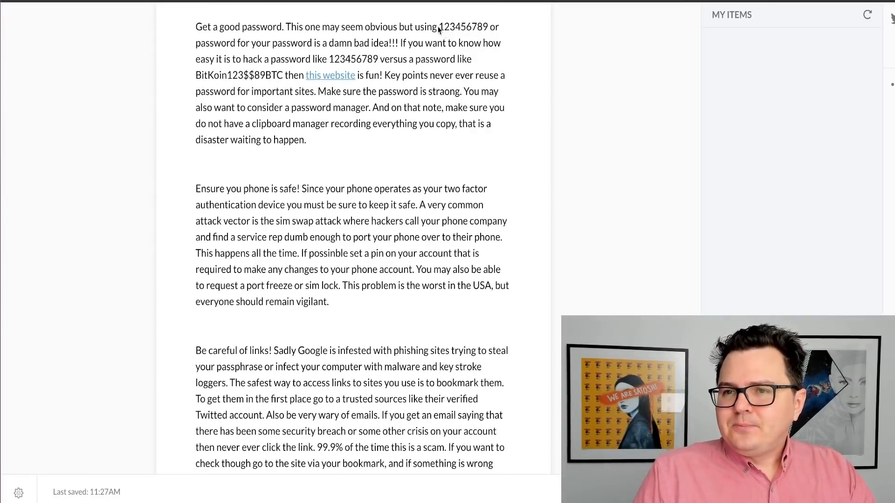
mouse_move(439, 27)
mouse_down()
mouse_move(485, 26)
mouse_move(413, 43)
mouse_move(492, 26)
mouse_up()
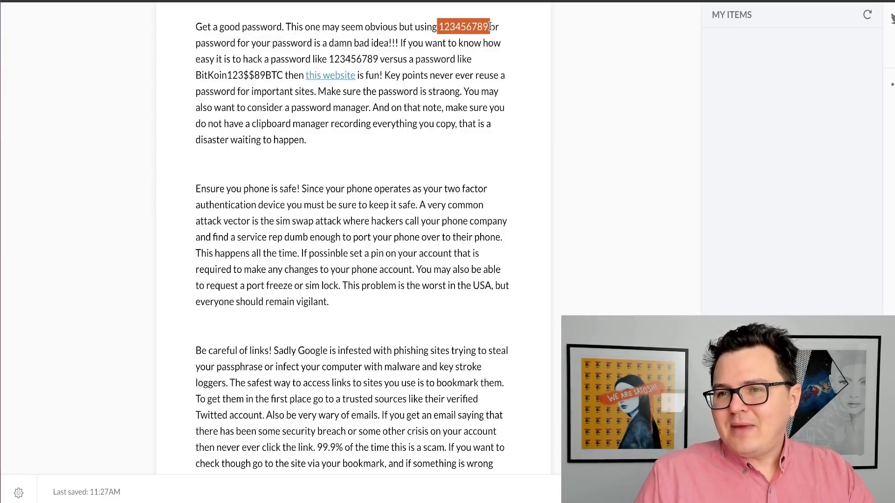
click(488, 26)
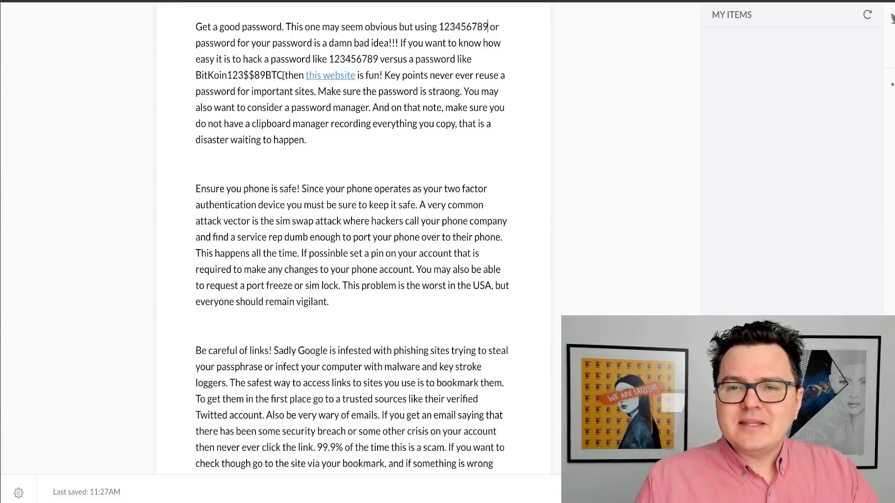
drag(283, 75, 198, 75)
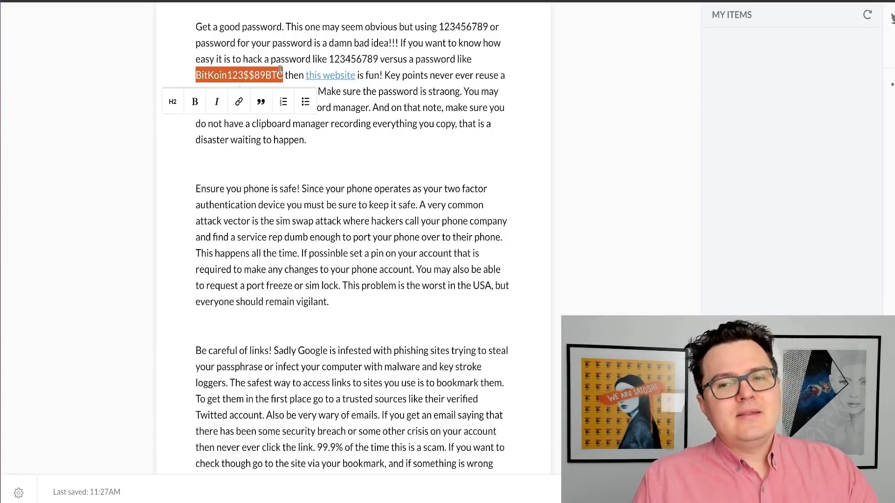
click(282, 75)
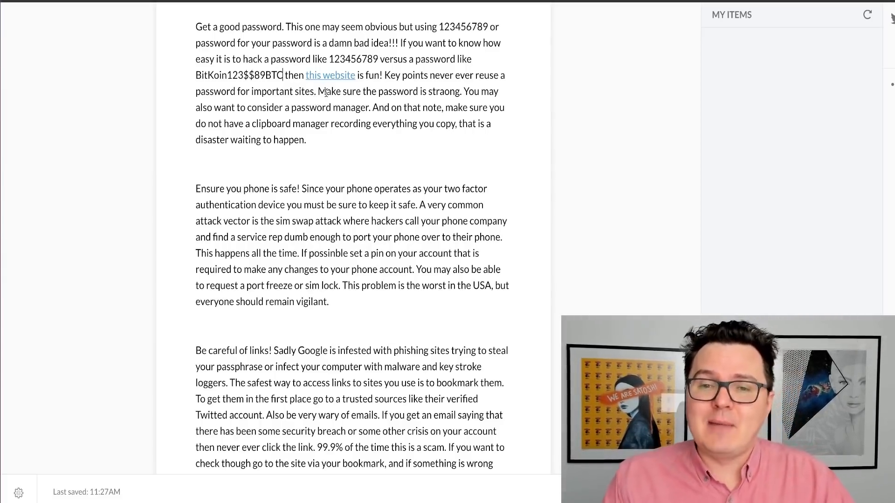
scroll(375, 137, down, 5)
scroll(375, 137, up, 1)
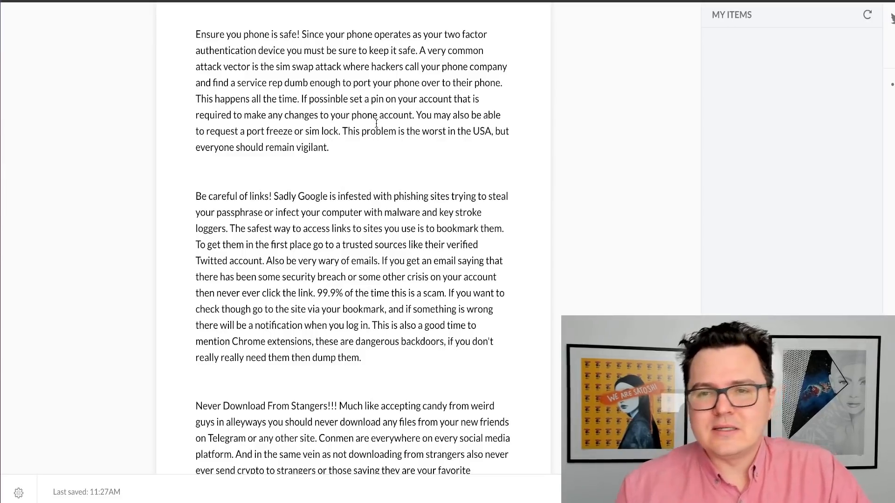
scroll(384, 167, down, 1)
scroll(385, 166, down, 3)
scroll(384, 166, down, 2)
scroll(394, 165, down, 1)
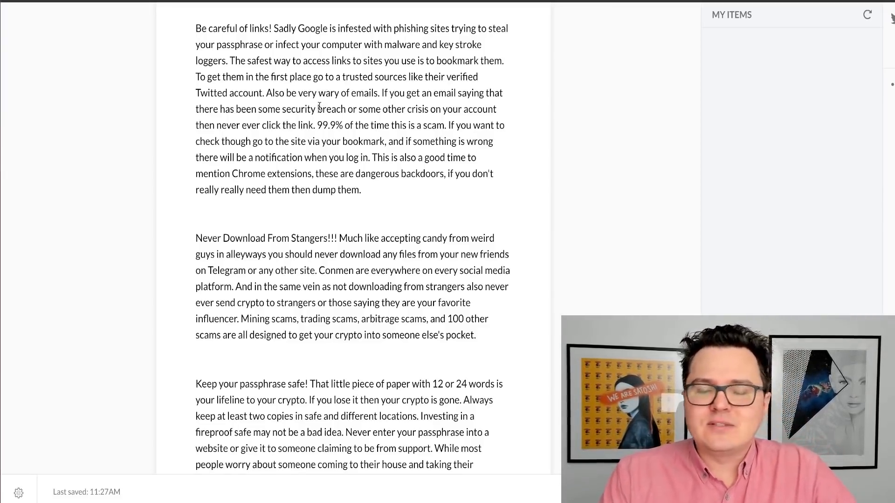
scroll(322, 140, down, 3)
scroll(322, 141, down, 3)
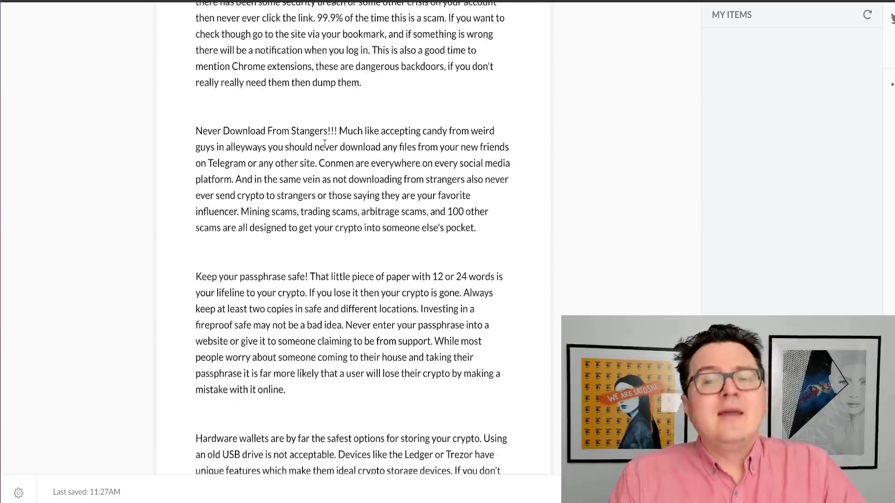
scroll(326, 144, down, 1)
scroll(326, 143, down, 1)
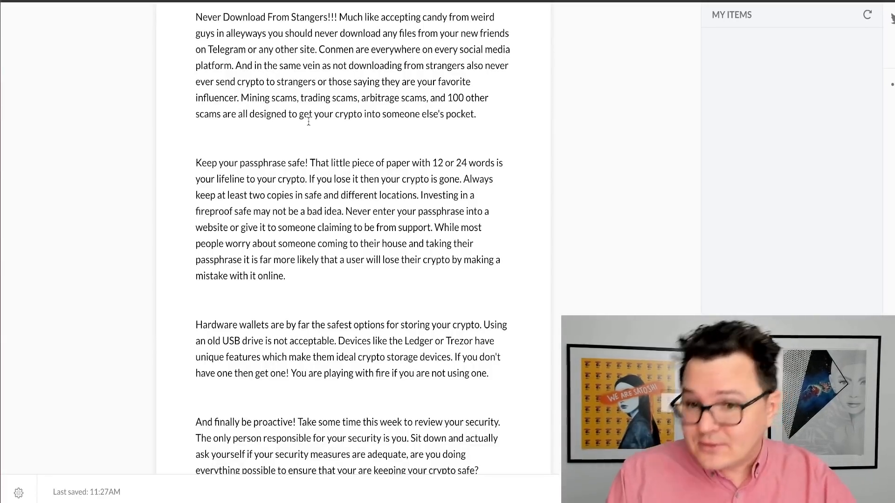
scroll(309, 123, down, 1)
scroll(329, 126, down, 2)
scroll(347, 128, down, 2)
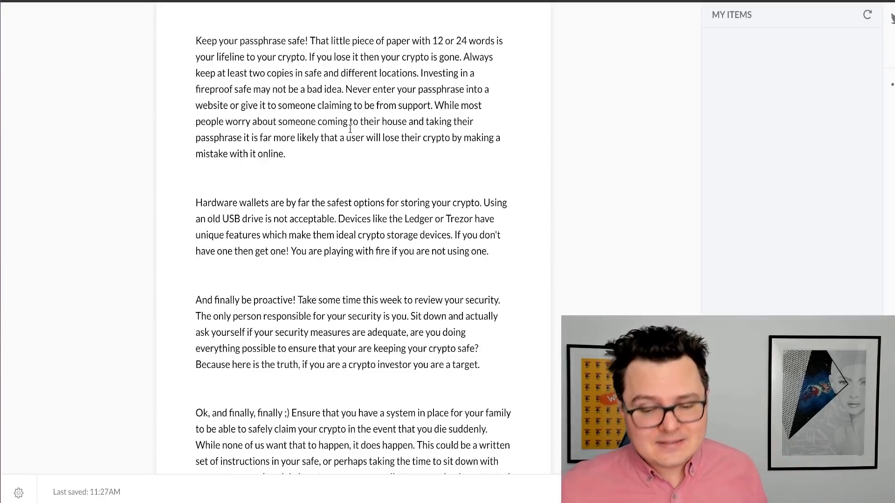
scroll(391, 168, down, 3)
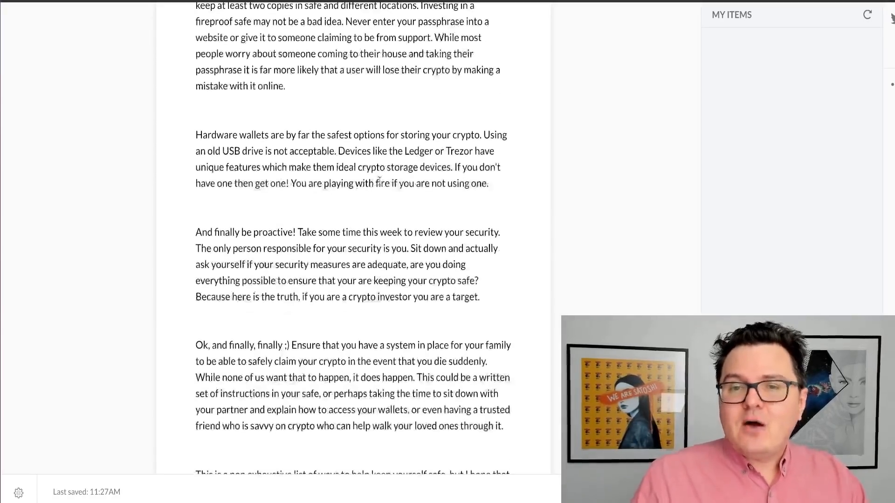
scroll(421, 191, down, 3)
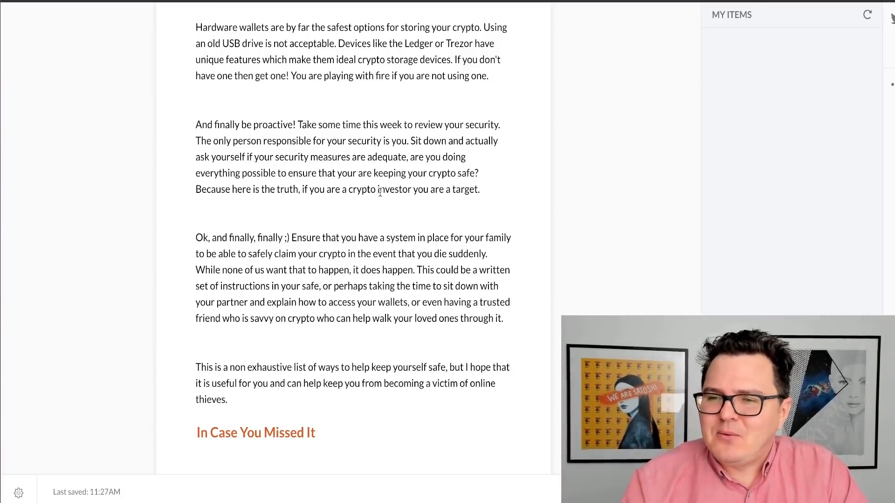
scroll(382, 194, down, 2)
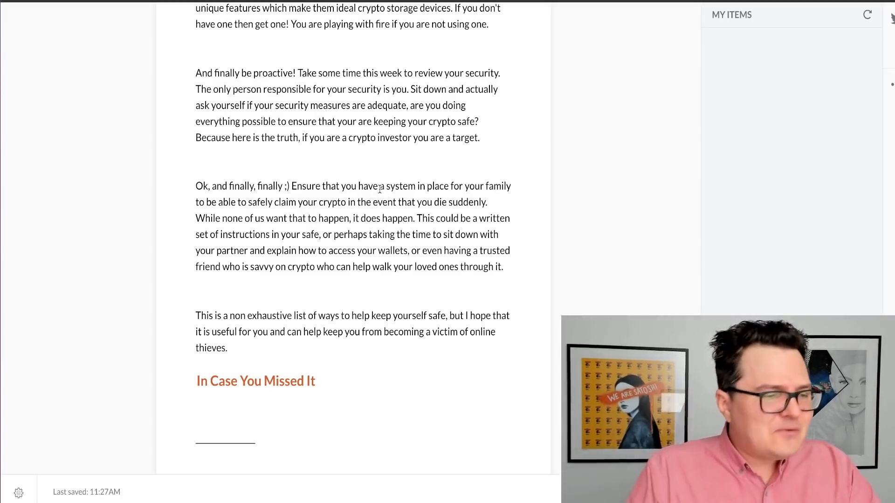
scroll(376, 188, up, 3)
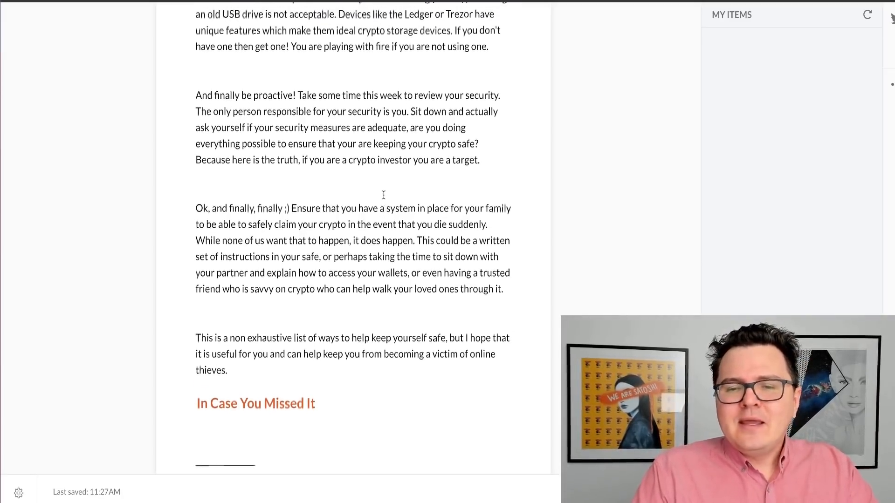